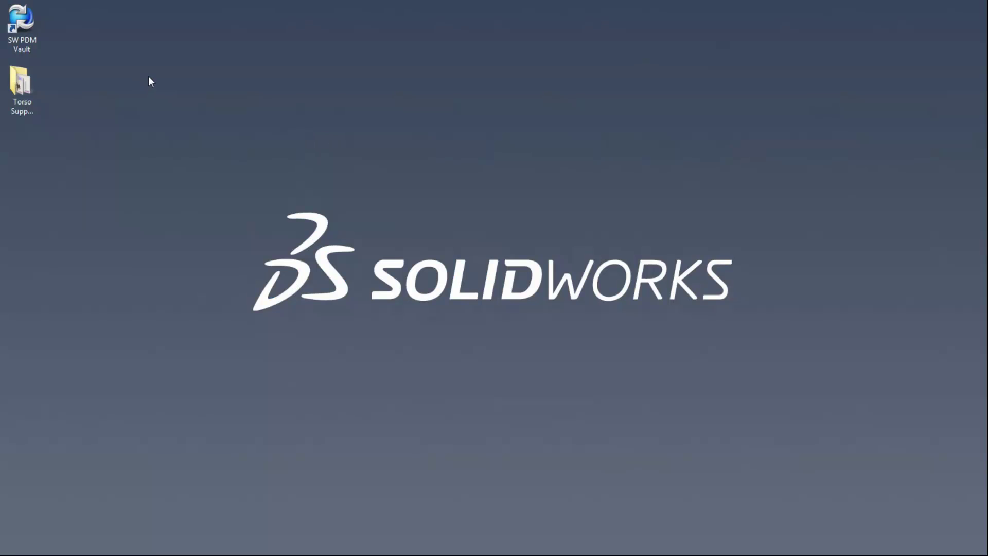
Step: Log in to the SW PDM vault with the password
{"action": "double_click", "coordinate": [29, 30]}
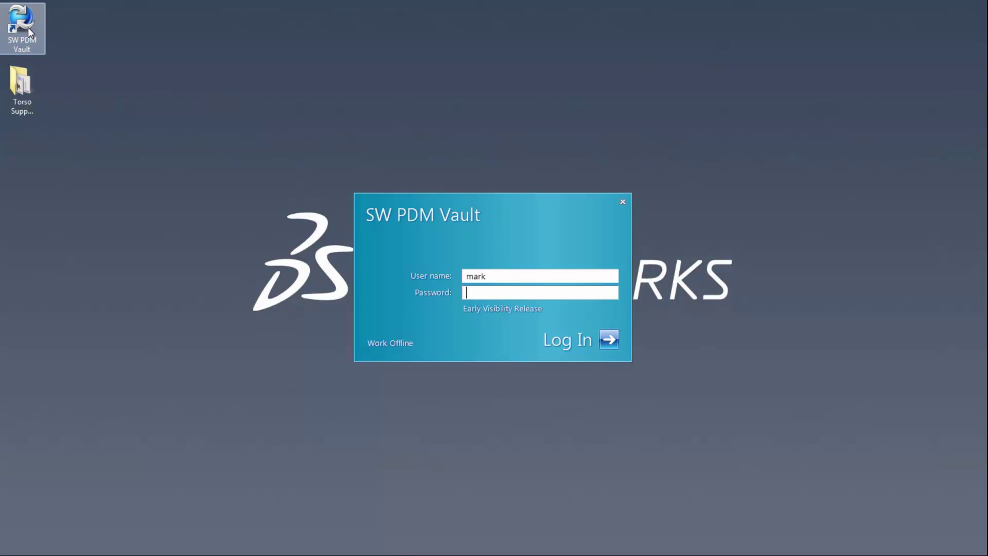
{"action": "type", "text": "•••••"}
{"action": "key", "text": "Return"}
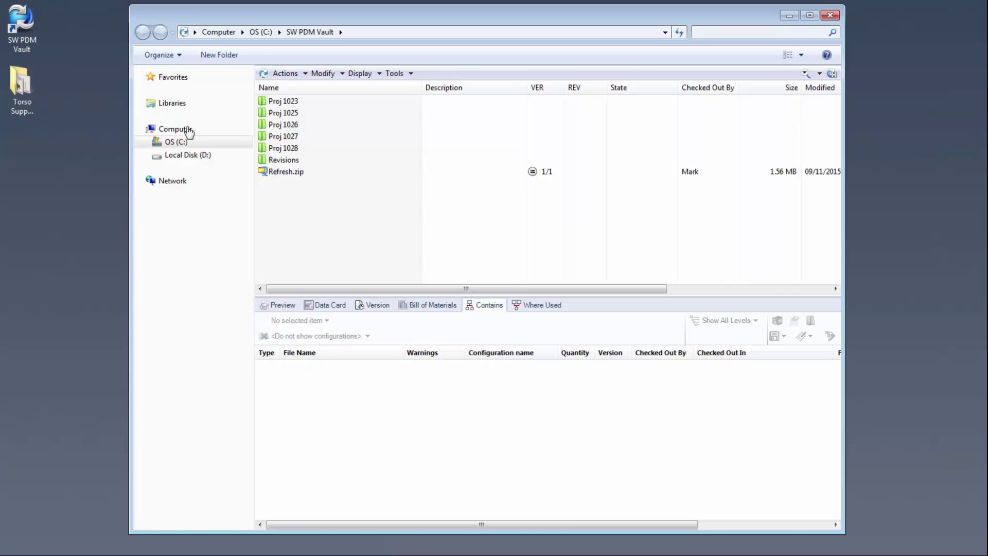
Step: Browse Proj 1023 > Engineering, then copy the Torso Support Frame folder into the vault root
{"action": "double_click", "coordinate": [287, 101]}
{"action": "double_click", "coordinate": [297, 125]}
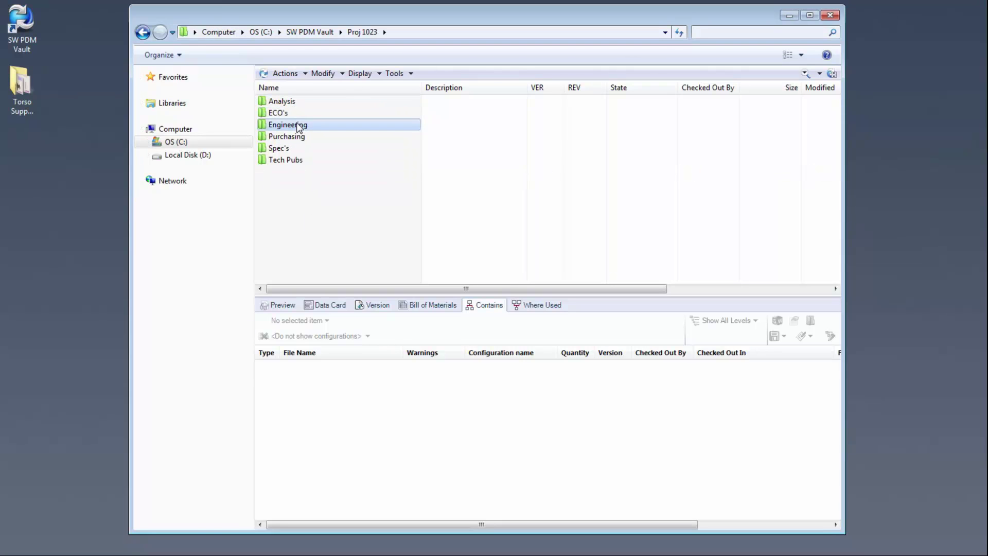
{"action": "left_click", "coordinate": [299, 125]}
{"action": "right_click", "coordinate": [299, 125]}
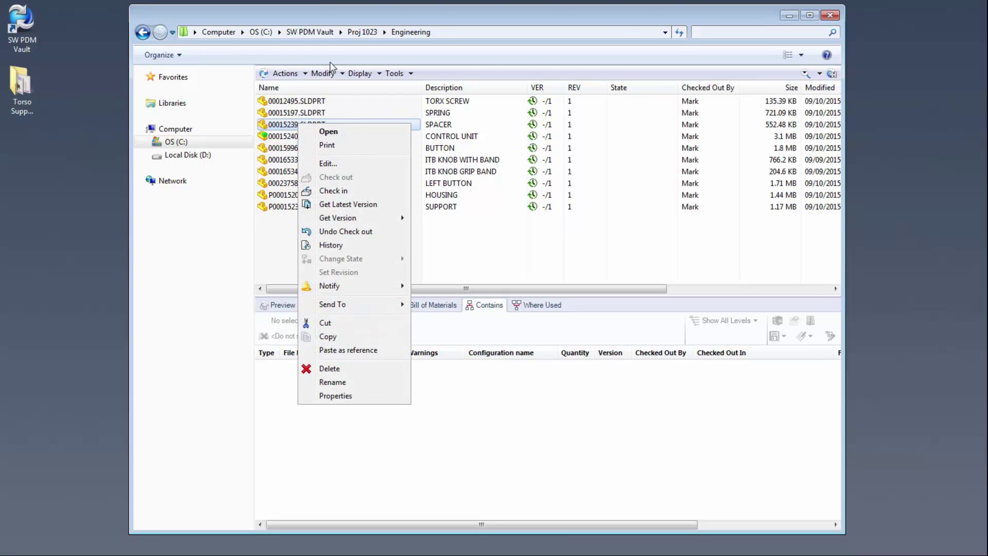
{"action": "left_click", "coordinate": [311, 33]}
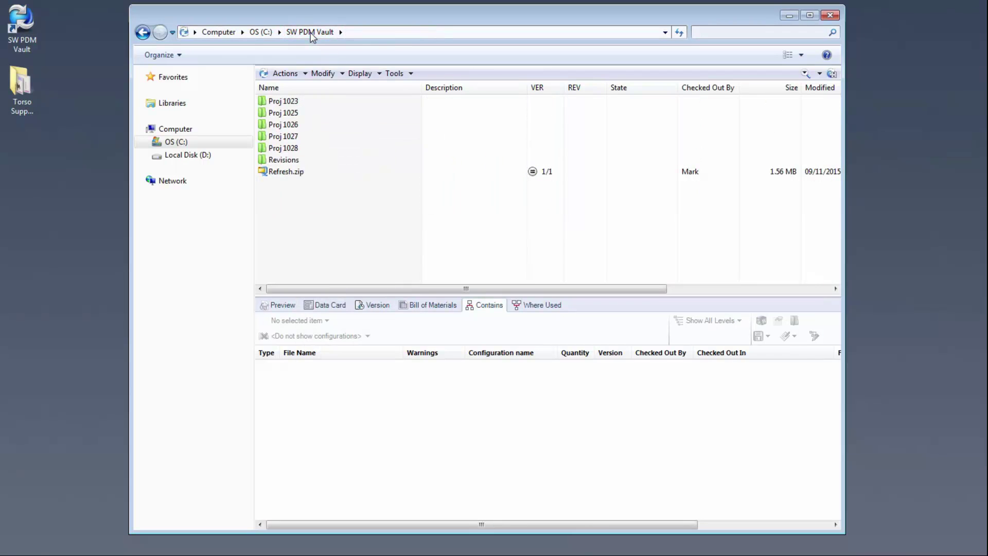
{"action": "mouse_move", "coordinate": [34, 85]}
{"action": "left_mouse_down"}
{"action": "mouse_move", "coordinate": [132, 166]}
{"action": "mouse_move", "coordinate": [304, 227]}
{"action": "left_mouse_up"}
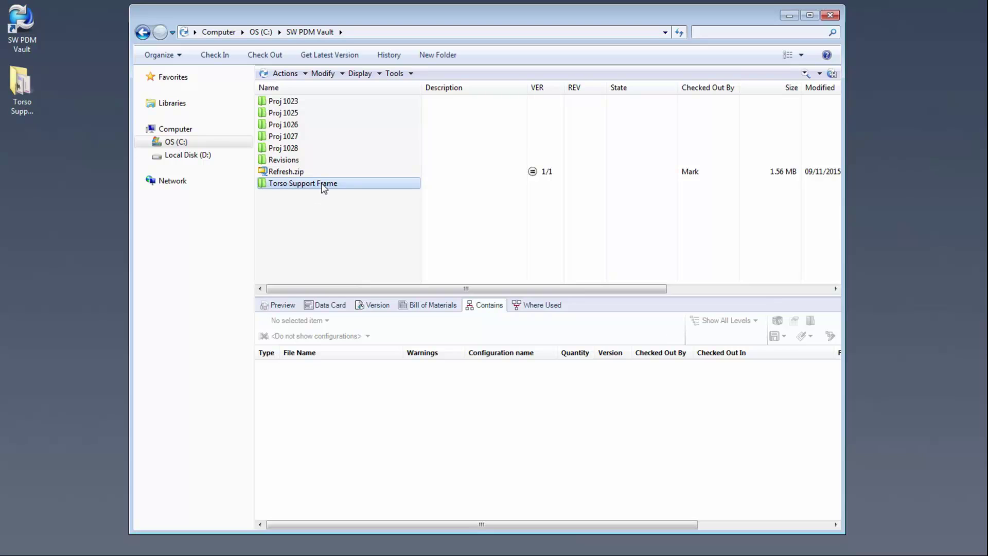
Step: Select all files in the Torso Support Frame folder and check them into the vault
{"action": "double_click", "coordinate": [324, 188]}
{"action": "left_click_drag", "start_coordinate": [347, 278], "coordinate": [283, 101]}
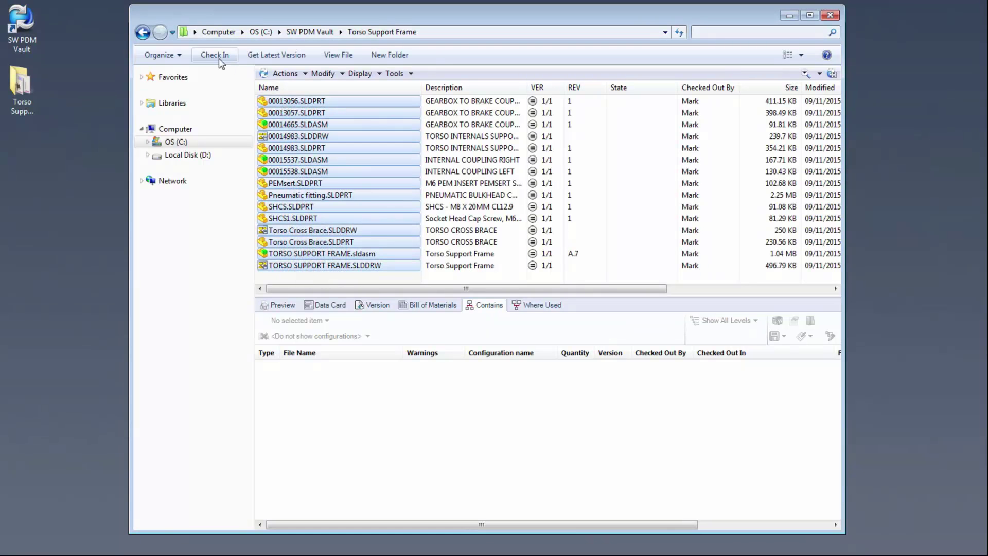
{"action": "left_click", "coordinate": [219, 60]}
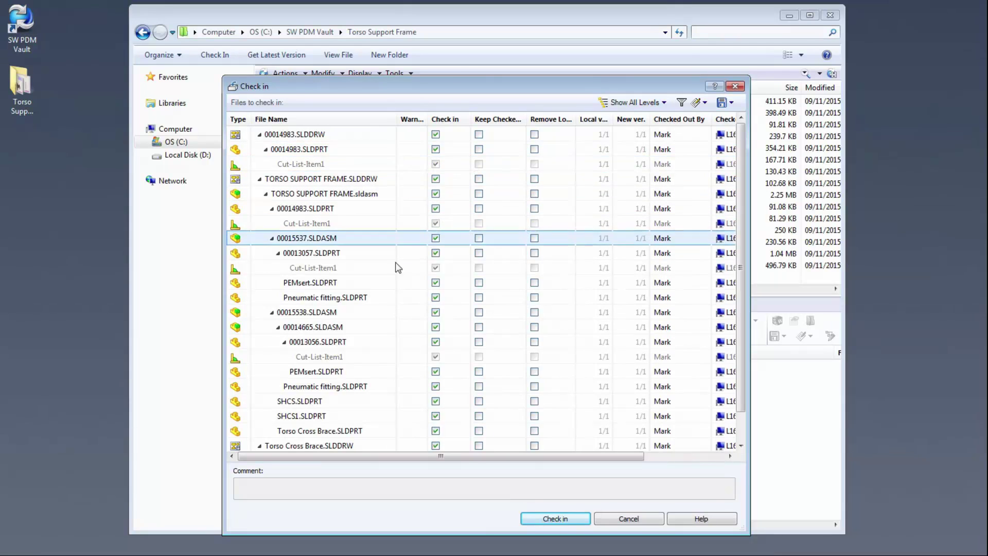
{"action": "left_click", "coordinate": [553, 519]}
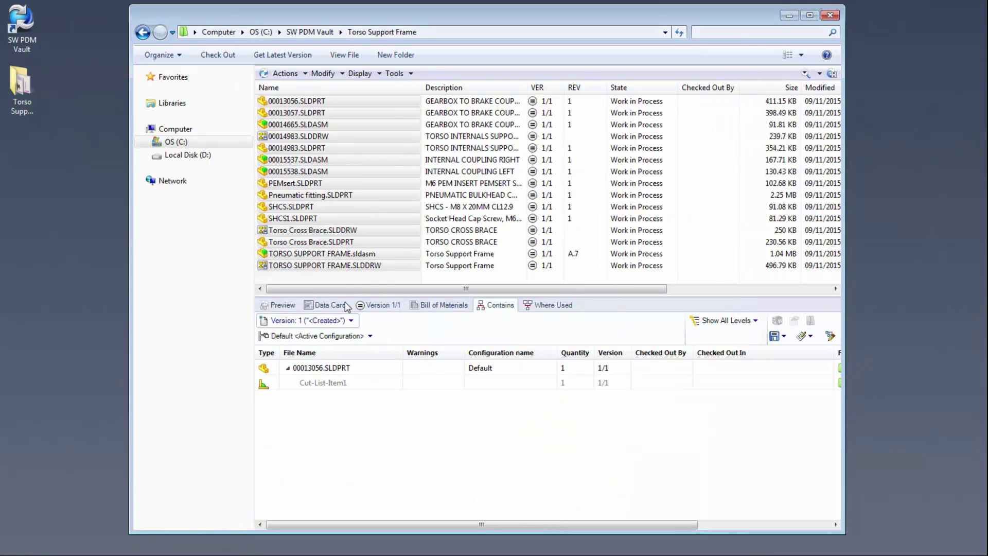
Step: Select TORSO SUPPORT FRAME.sldasm and rotate its 3D preview
{"action": "left_click", "coordinate": [314, 254]}
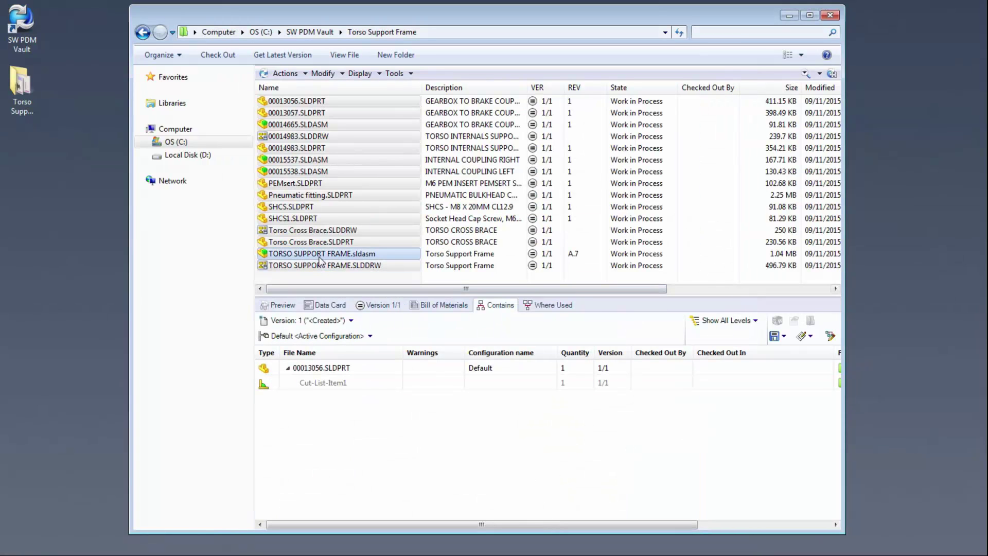
{"action": "left_click", "coordinate": [282, 307]}
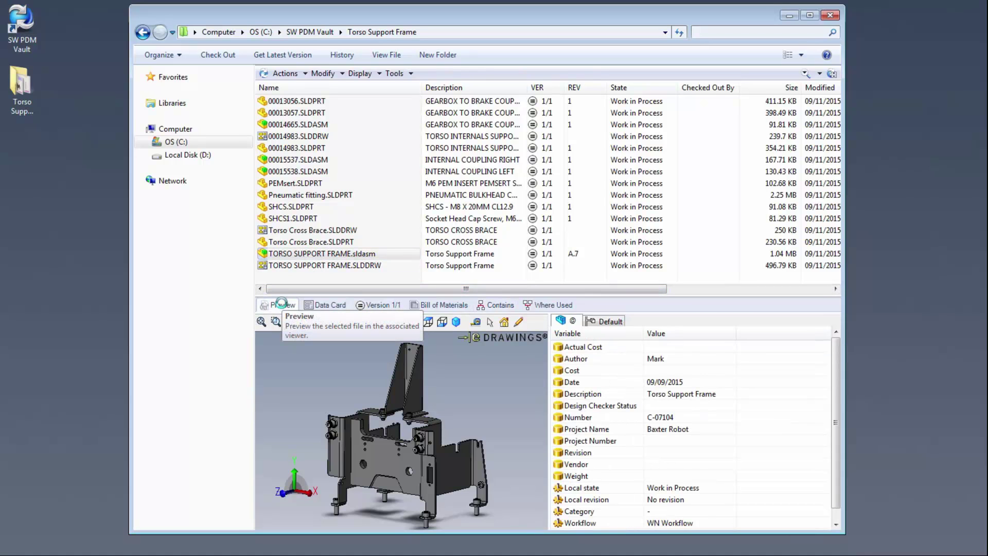
{"action": "mouse_move", "coordinate": [401, 443]}
{"action": "left_mouse_down"}
{"action": "mouse_move", "coordinate": [491, 444]}
{"action": "mouse_move", "coordinate": [286, 442]}
{"action": "left_mouse_up"}
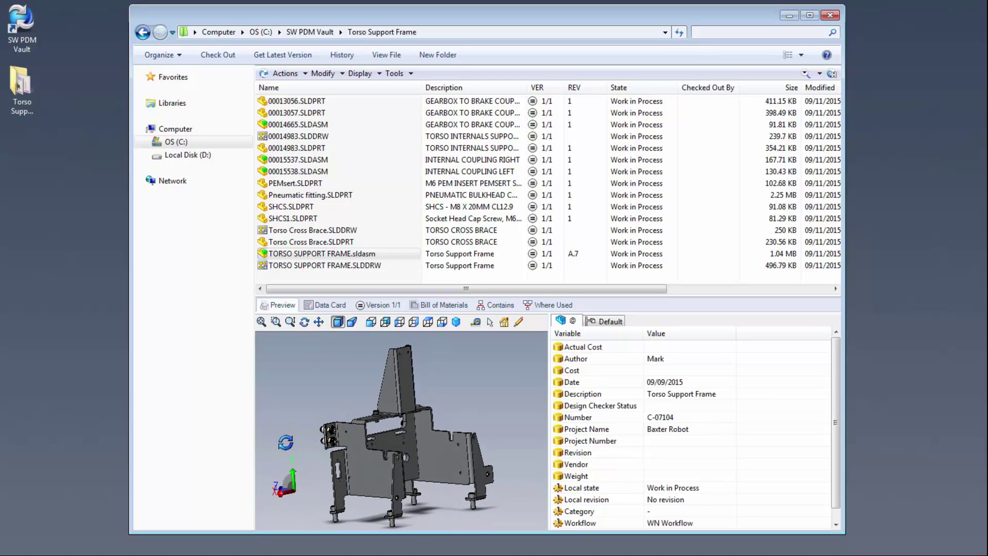
Step: View the assembly's data card, bill of materials, contents, and where-used results
{"action": "left_click", "coordinate": [327, 305]}
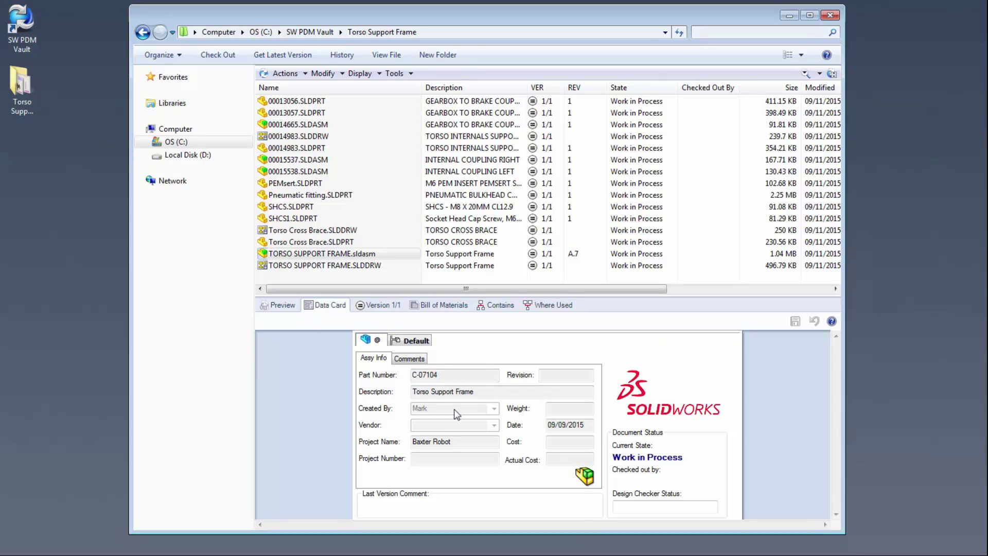
{"action": "left_click", "coordinate": [444, 305]}
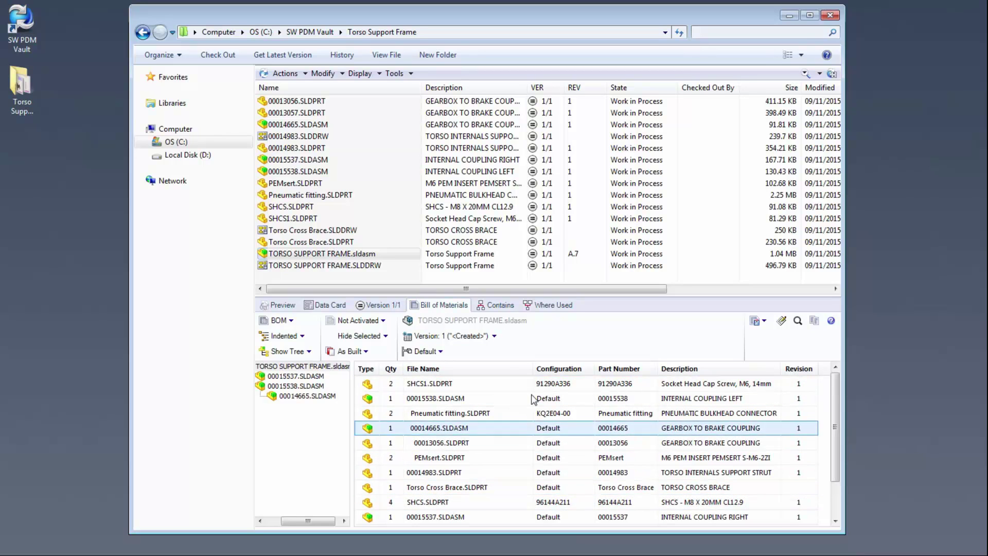
{"action": "left_click", "coordinate": [499, 307]}
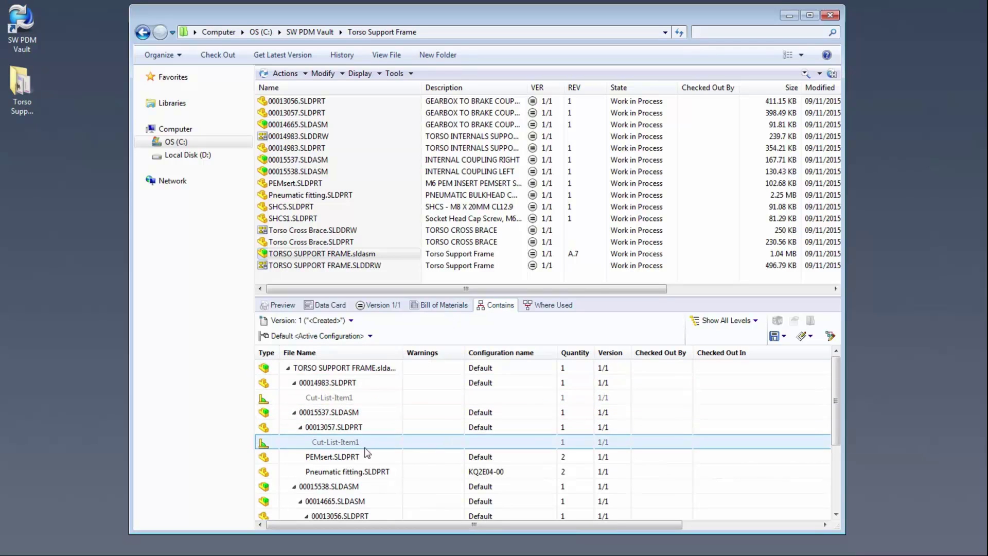
{"action": "left_click", "coordinate": [553, 305]}
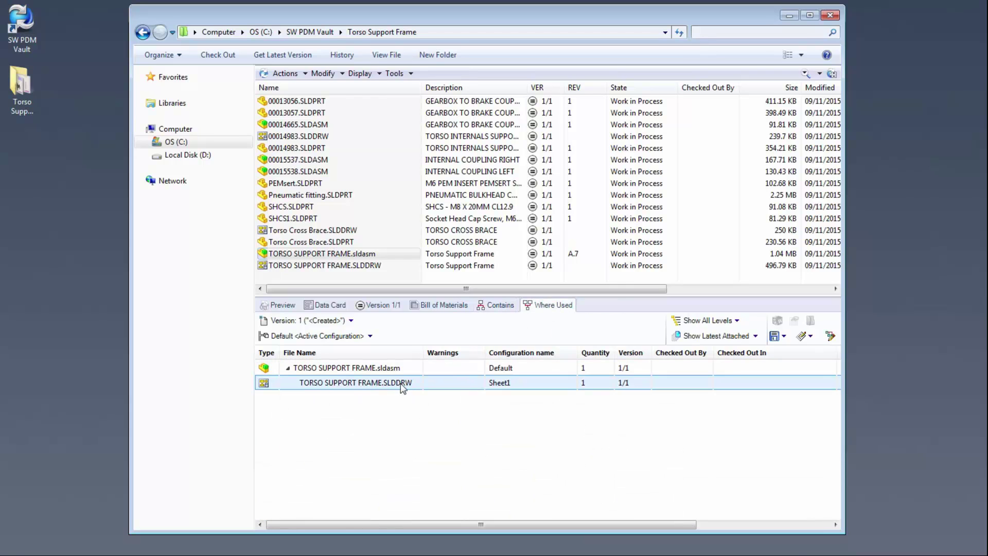
Step: Select Torso Cross Brace.SLDPRT and turn its preview to a frontal view
{"action": "left_click", "coordinate": [343, 244]}
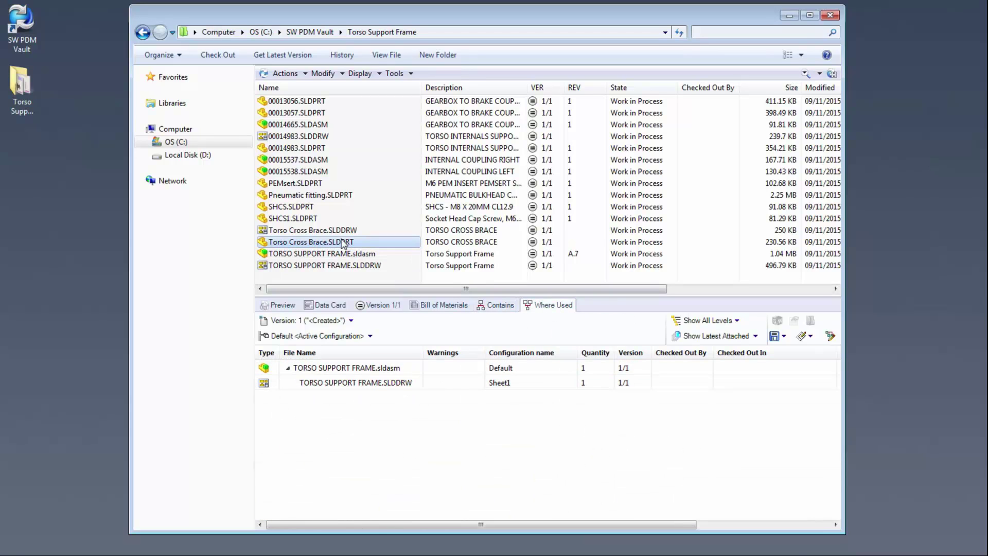
{"action": "left_click", "coordinate": [277, 304]}
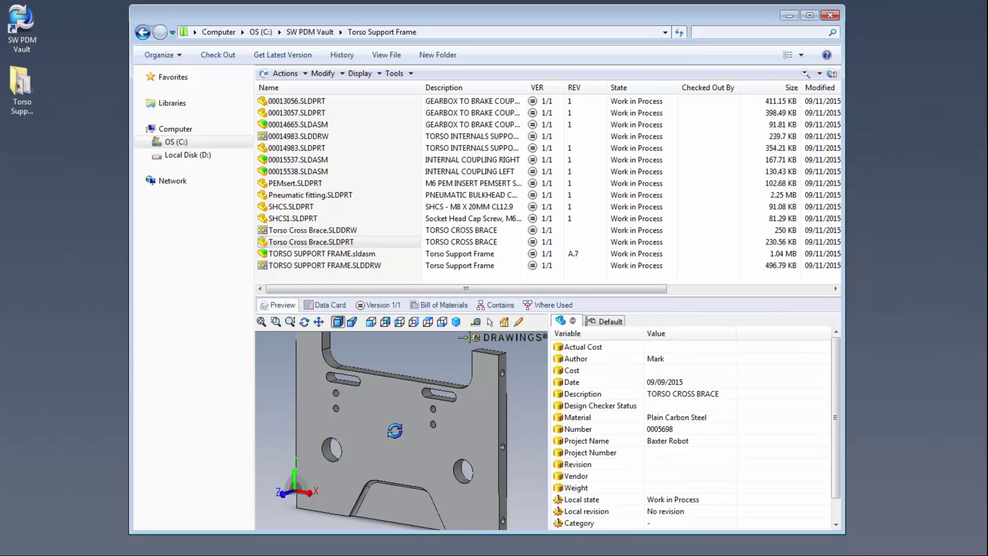
{"action": "mouse_move", "coordinate": [395, 430]}
{"action": "left_mouse_down"}
{"action": "mouse_move", "coordinate": [427, 423]}
{"action": "mouse_move", "coordinate": [404, 437]}
{"action": "left_mouse_up"}
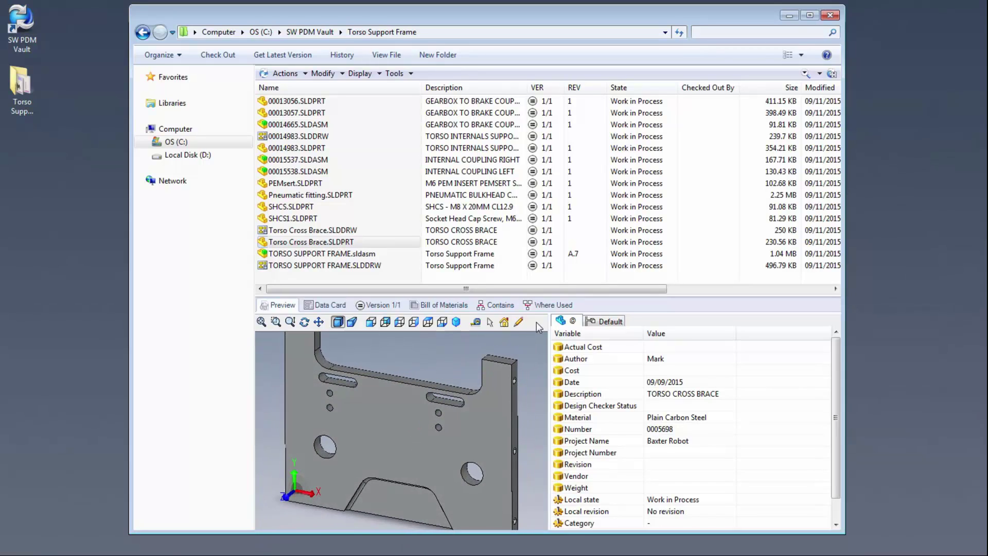
Step: Show the part's where-used entries and bring up actions for the TORSO SUPPORT FRAME assembly
{"action": "left_click", "coordinate": [542, 307]}
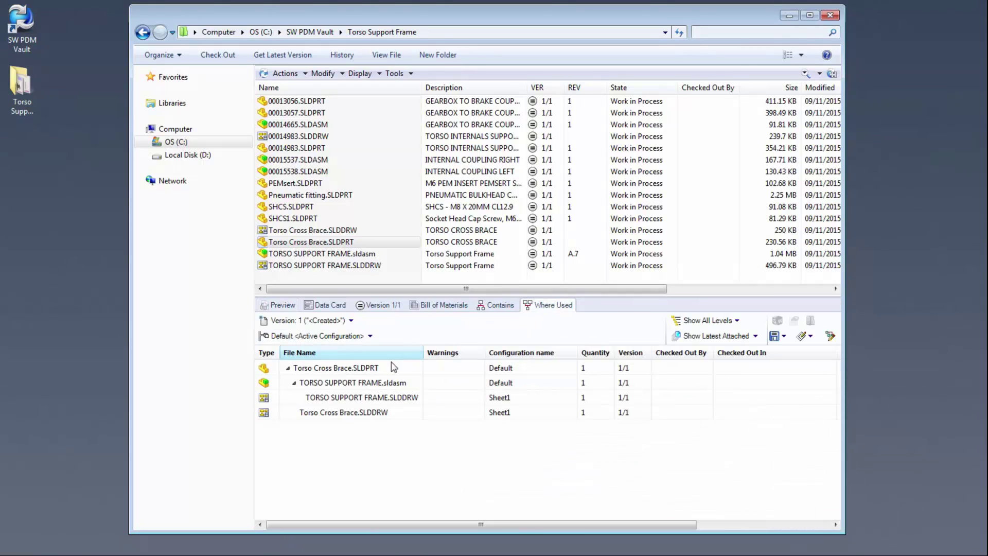
{"action": "left_click", "coordinate": [364, 382]}
{"action": "left_click", "coordinate": [365, 397]}
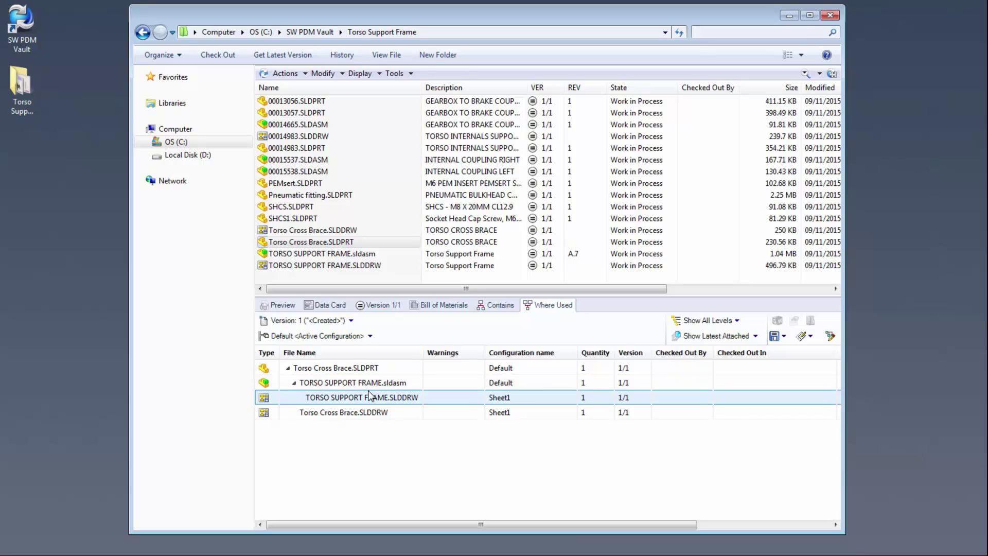
{"action": "left_click", "coordinate": [350, 412]}
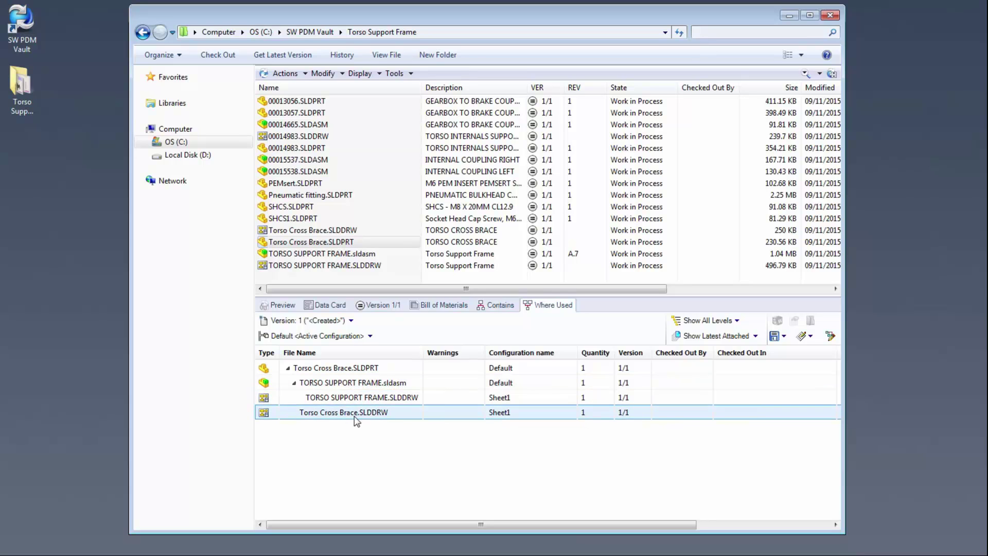
{"action": "left_click", "coordinate": [365, 382]}
{"action": "right_click", "coordinate": [365, 382]}
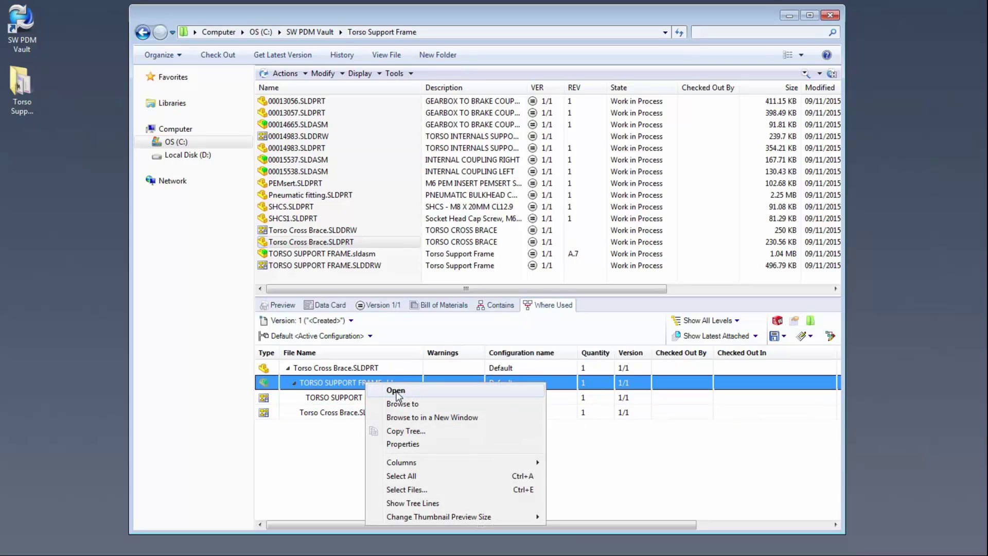
Step: Open TORSO SUPPORT FRAME, checking out its drawing and both Torso Cross Brace files
{"action": "left_click", "coordinate": [397, 393]}
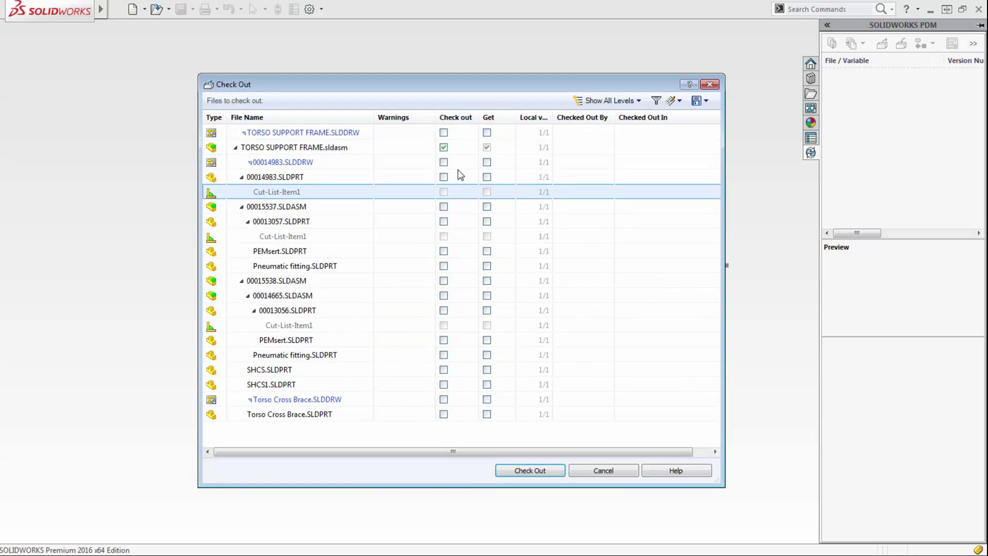
{"action": "left_click", "coordinate": [444, 132]}
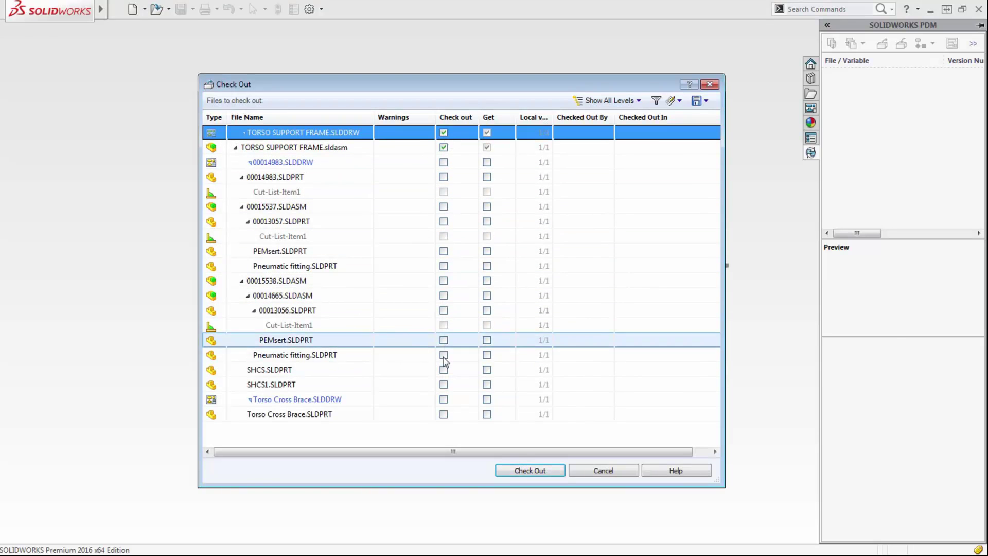
{"action": "left_click", "coordinate": [444, 399]}
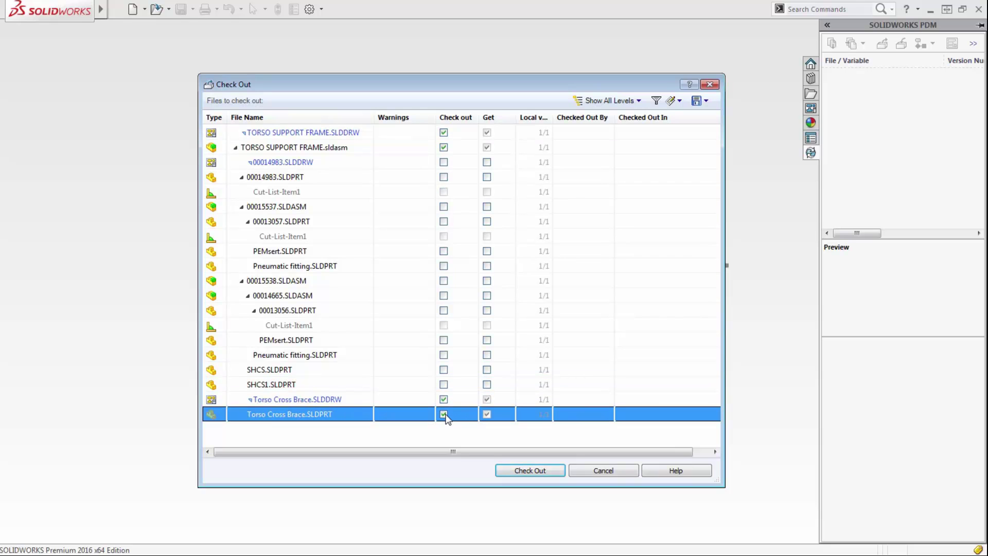
{"action": "left_click", "coordinate": [516, 469]}
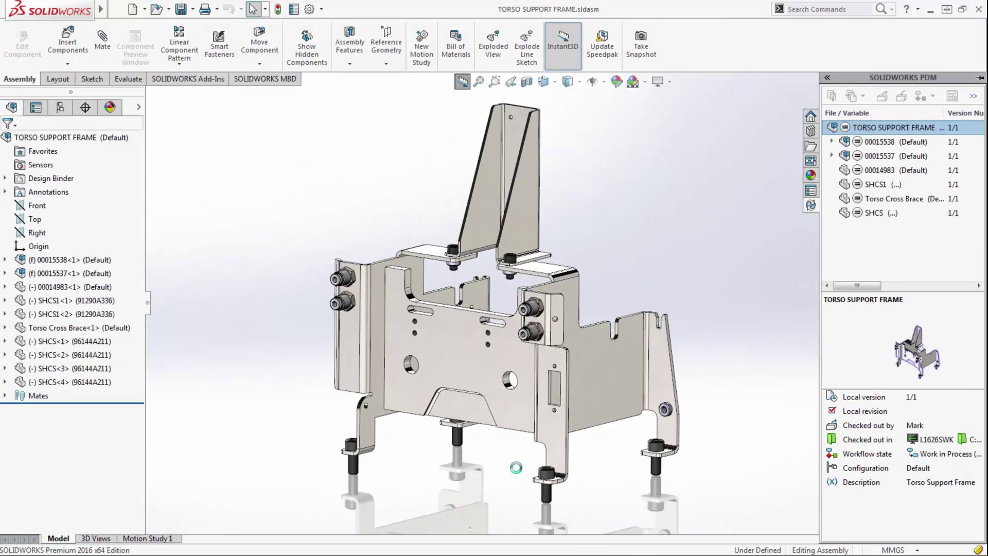
Step: Open the Torso Cross Brace part and change its hole diameter from Ø15 to Ø40
{"action": "left_click", "coordinate": [489, 376]}
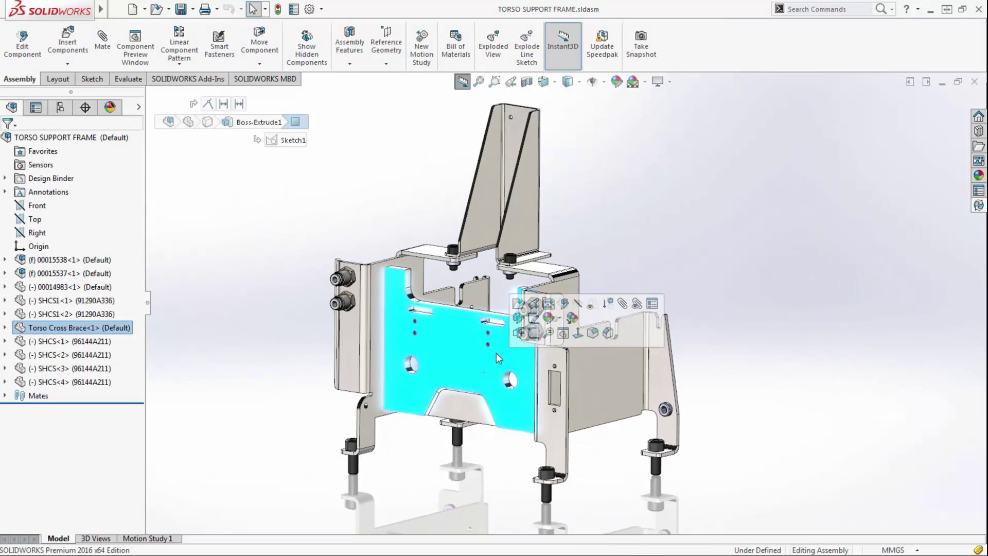
{"action": "left_click", "coordinate": [519, 303]}
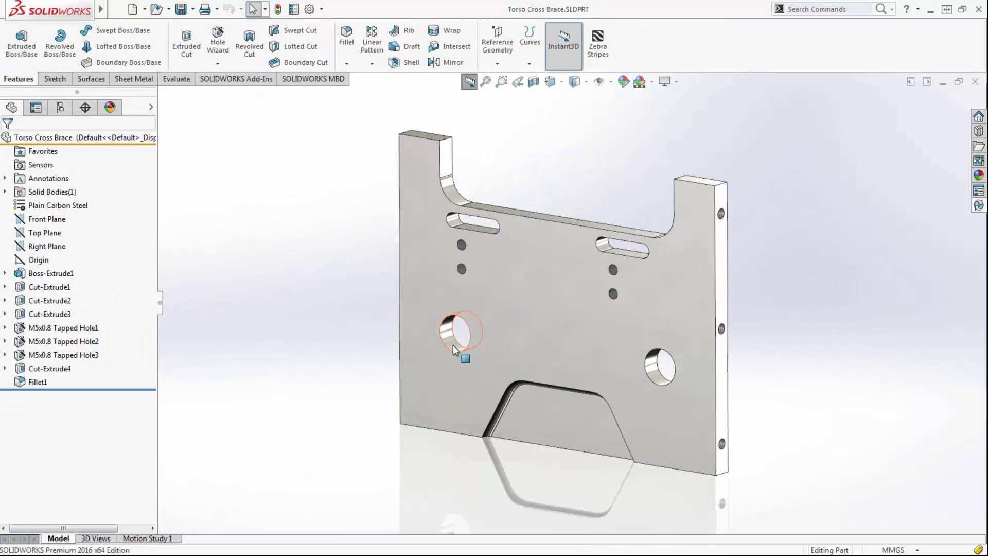
{"action": "left_click", "coordinate": [455, 337]}
{"action": "left_click", "coordinate": [370, 278]}
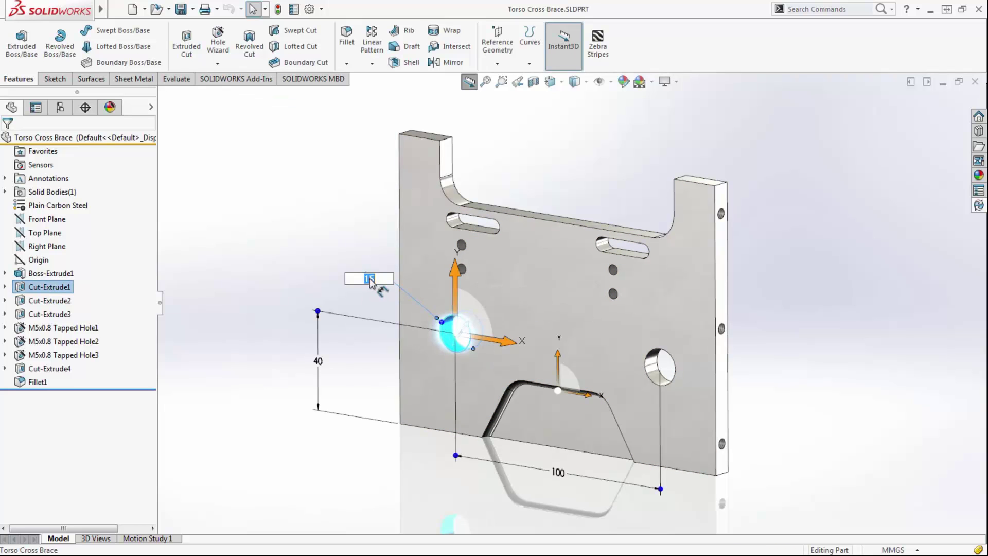
{"action": "type", "text": "40"}
{"action": "key", "text": "Return"}
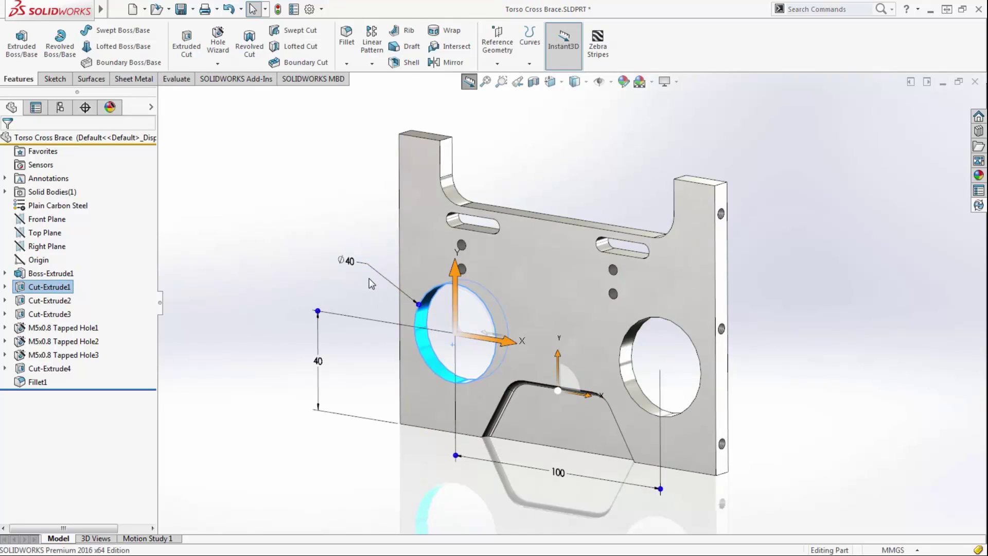
Step: Open the Torso Cross Brace drawing and save the changes
{"action": "left_click", "coordinate": [302, 225]}
{"action": "right_click", "coordinate": [301, 225]}
{"action": "left_click", "coordinate": [341, 381]}
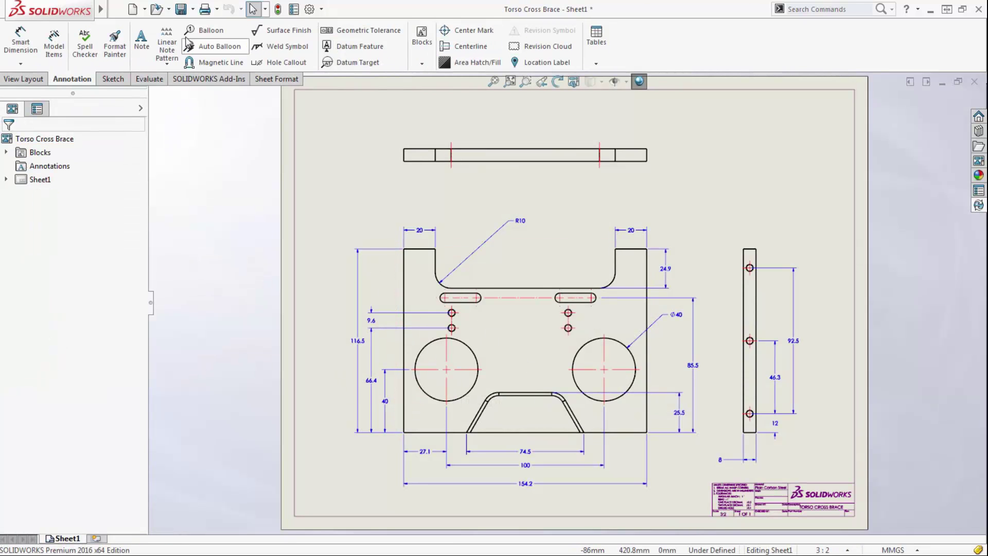
{"action": "left_click", "coordinate": [181, 9]}
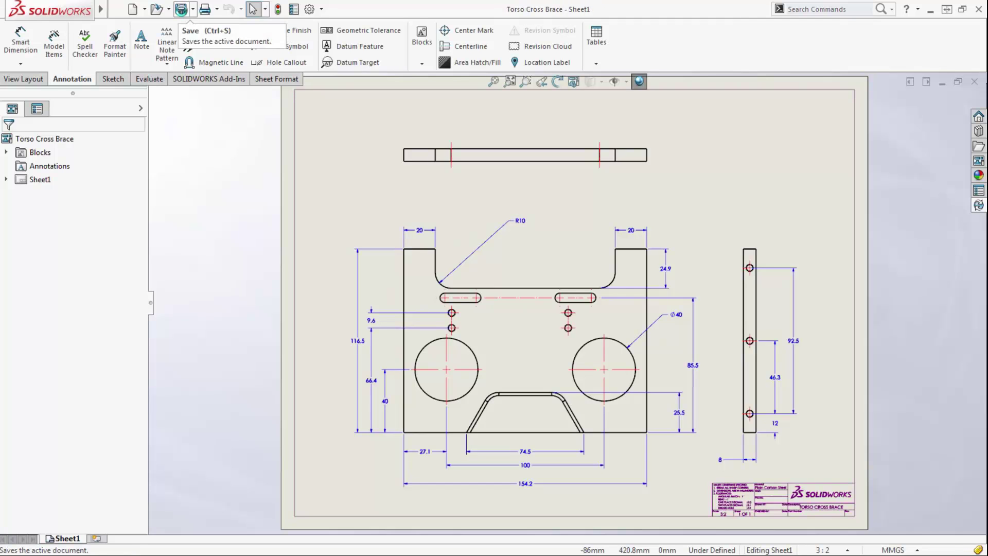
Step: Switch back to the TORSO SUPPORT FRAME assembly and open its drawing
{"action": "key", "text": "ctrl+Tab"}
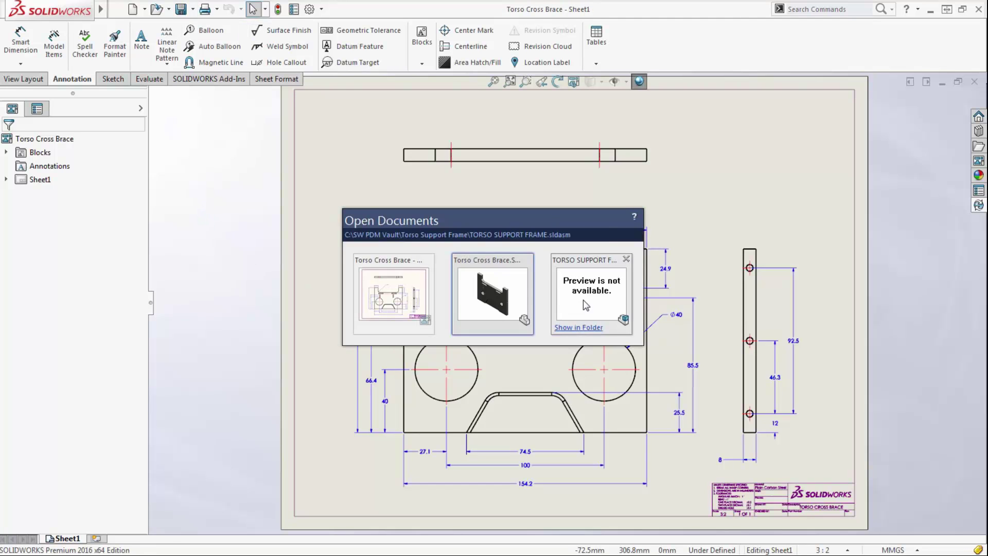
{"action": "left_click", "coordinate": [583, 300]}
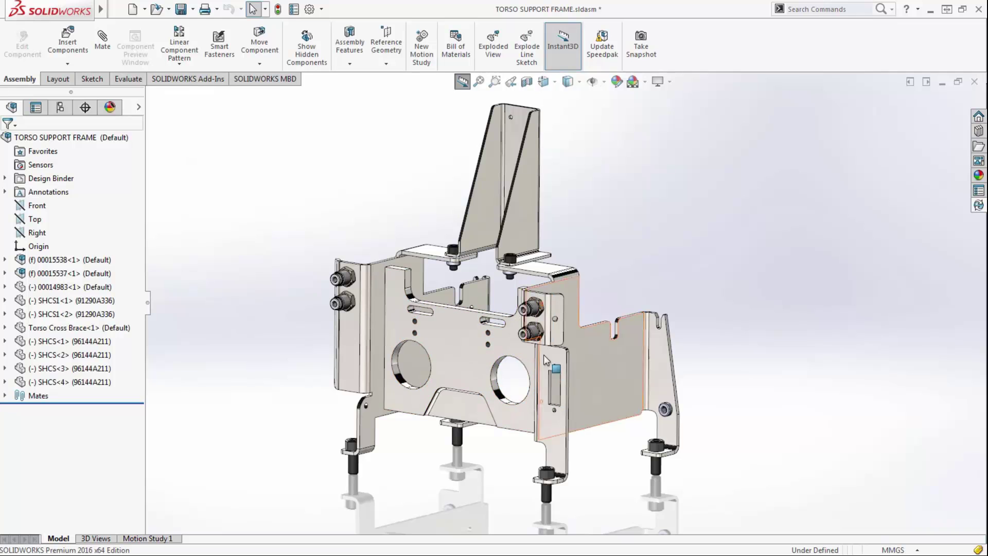
{"action": "right_click", "coordinate": [613, 263]}
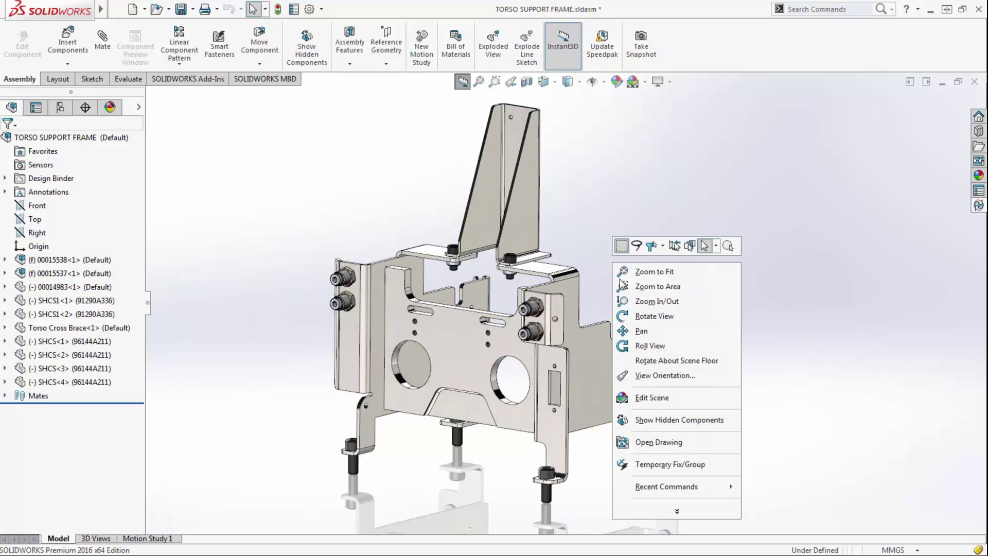
{"action": "left_click", "coordinate": [657, 442]}
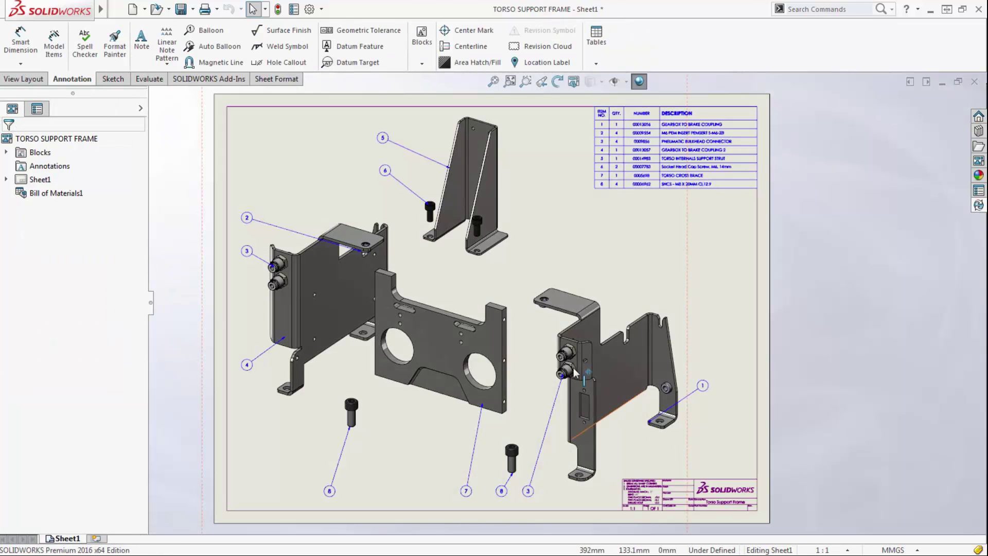
Step: Check the assembly drawing and related files into PDM with the comment "changed holes"
{"action": "left_click", "coordinate": [976, 204]}
{"action": "left_click", "coordinate": [832, 142]}
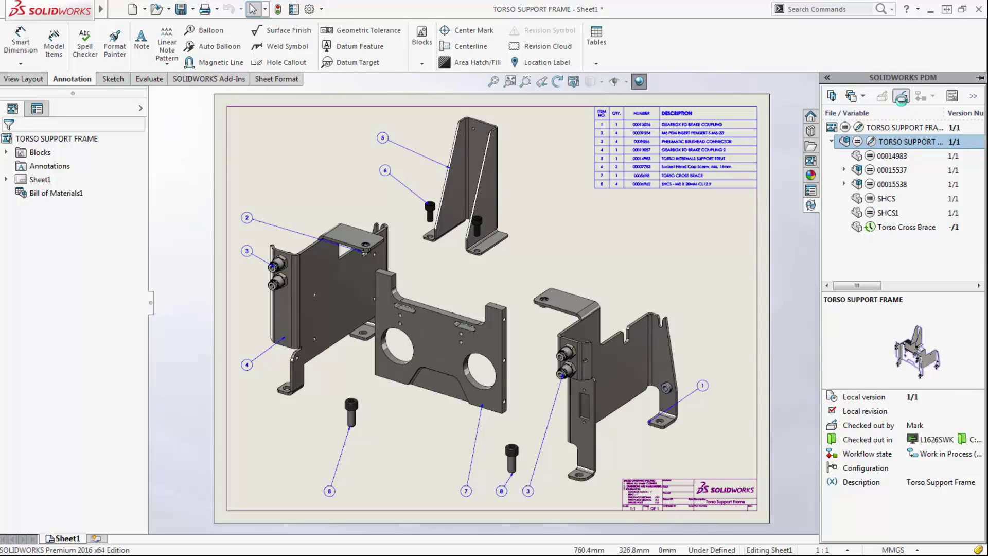
{"action": "left_click", "coordinate": [901, 97]}
{"action": "type", "text": "changed holes"}
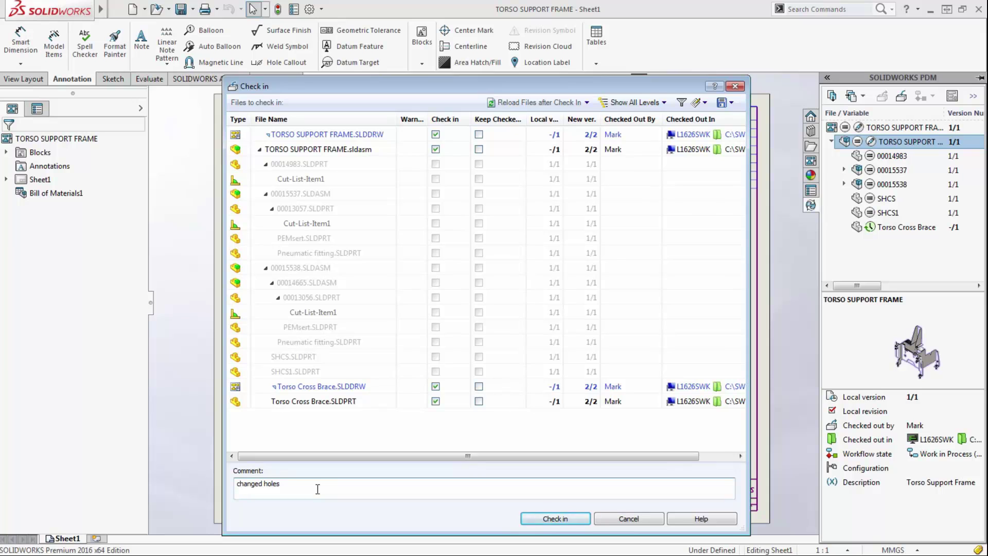
{"action": "left_click", "coordinate": [536, 517]}
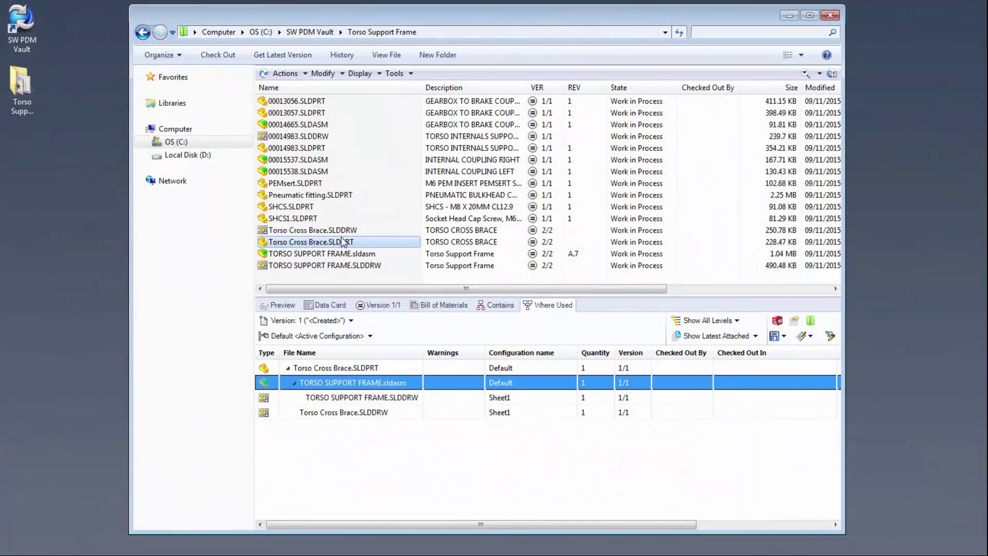
Step: Get version 1 of Torso Cross Brace.SLDPRT and preview the original holes
{"action": "right_click", "coordinate": [341, 237]}
{"action": "mouse_move", "coordinate": [380, 331]}
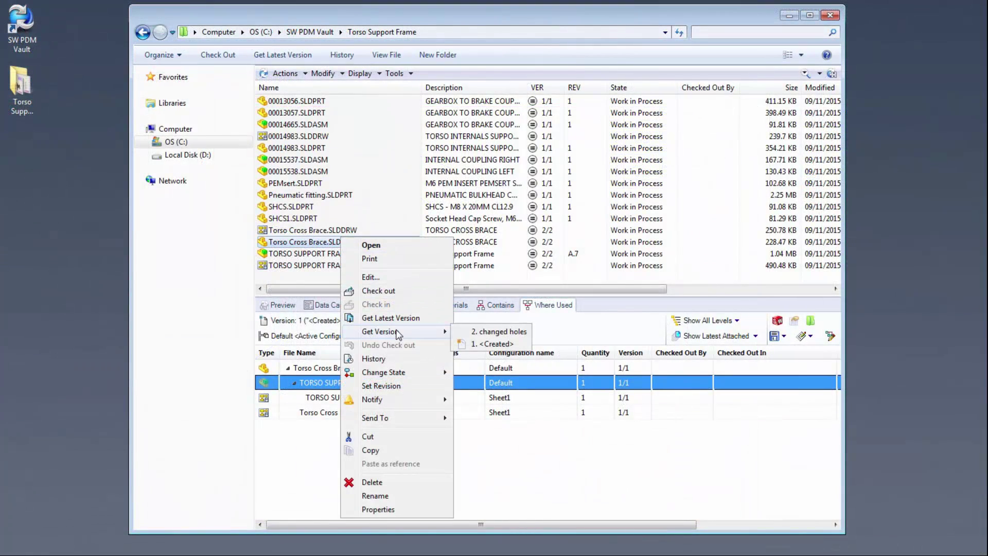
{"action": "left_click", "coordinate": [486, 343]}
{"action": "left_click", "coordinate": [538, 431]}
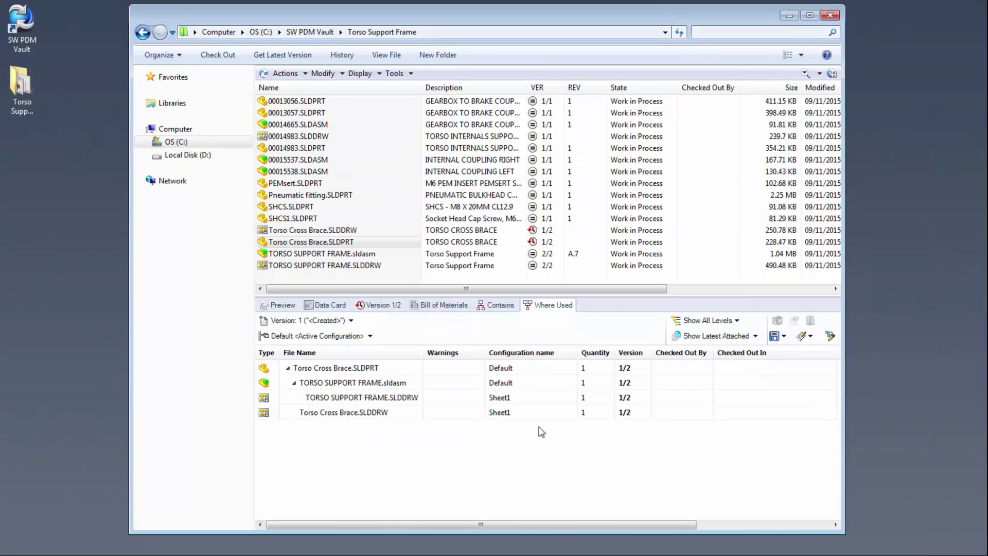
{"action": "left_click", "coordinate": [279, 304]}
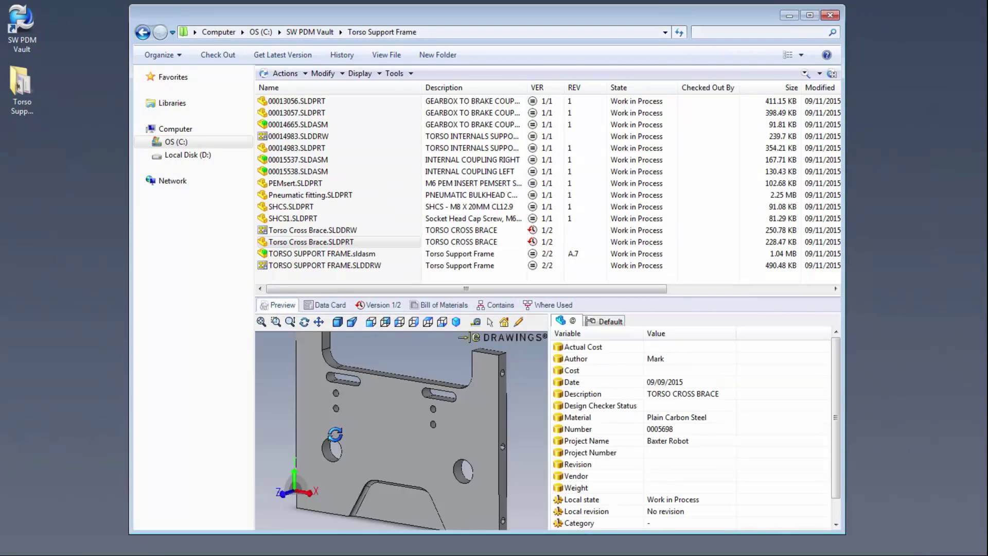
Step: Get the latest version 2 of the Torso Cross Brace part and drawing
{"action": "right_click", "coordinate": [339, 241]}
{"action": "left_click", "coordinate": [395, 324]}
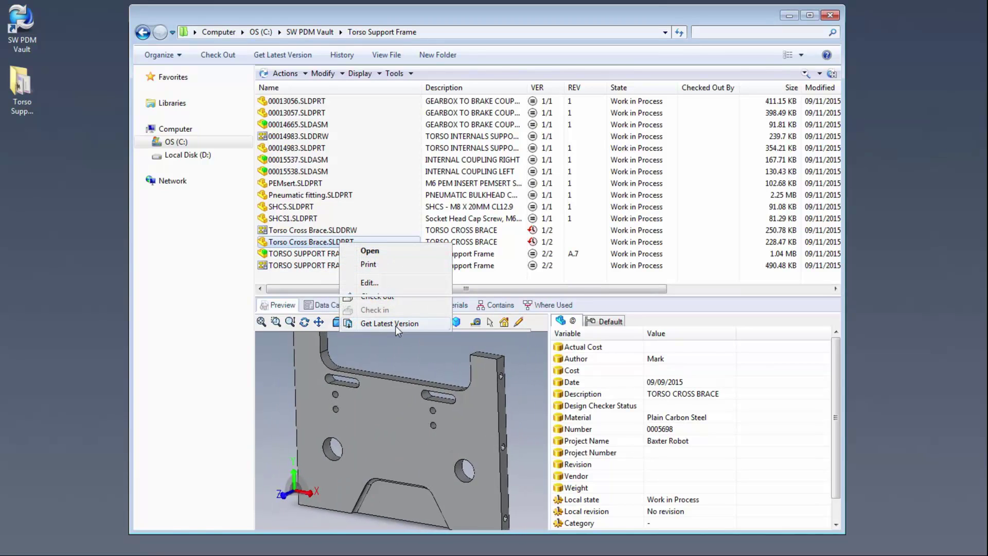
{"action": "left_click", "coordinate": [543, 434]}
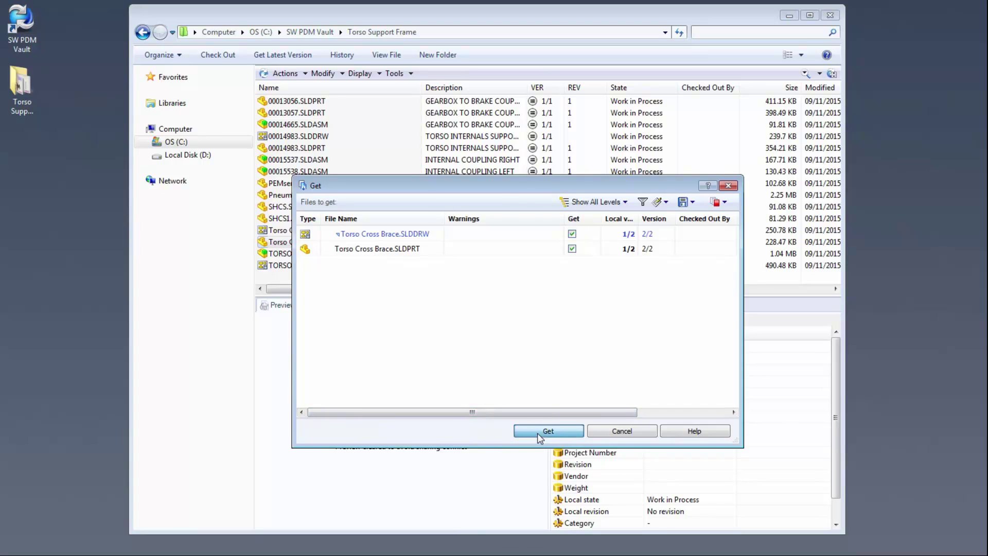